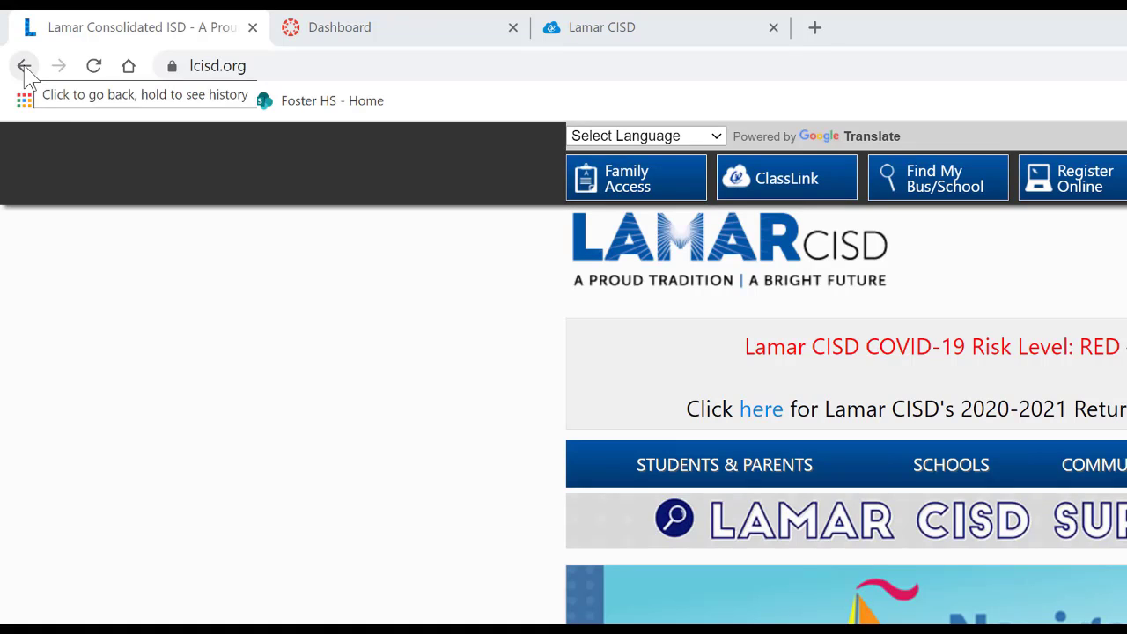
# Go back to the Dashboard page and jump from there to the LCISD - Summer School page in the back history.
pyautogui.click(24, 69)
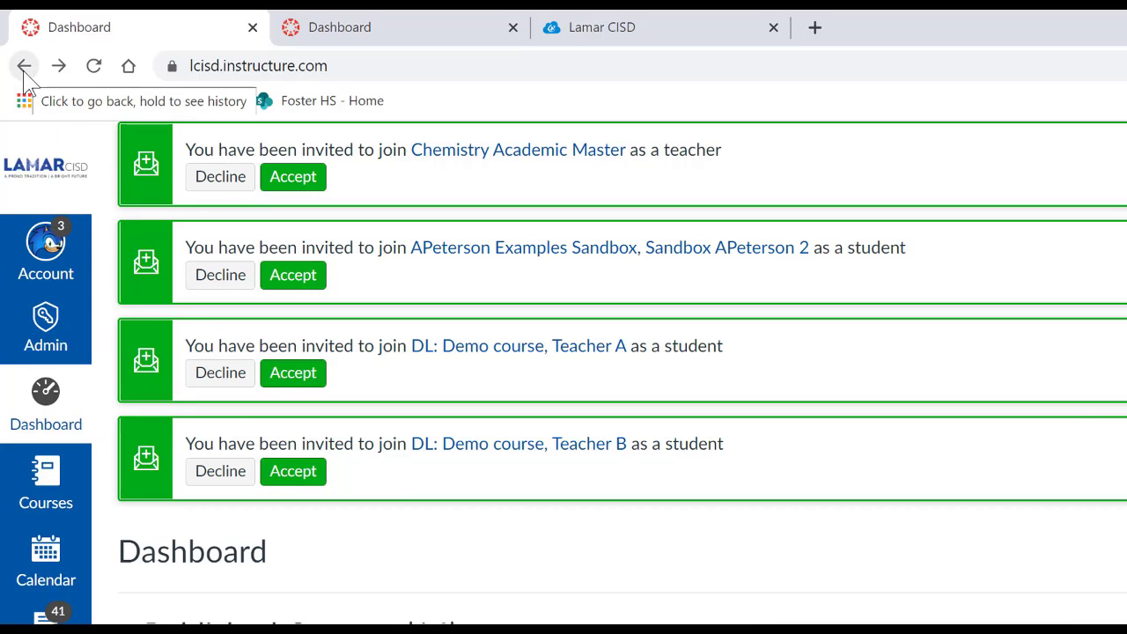
pyautogui.rightClick(24, 66)
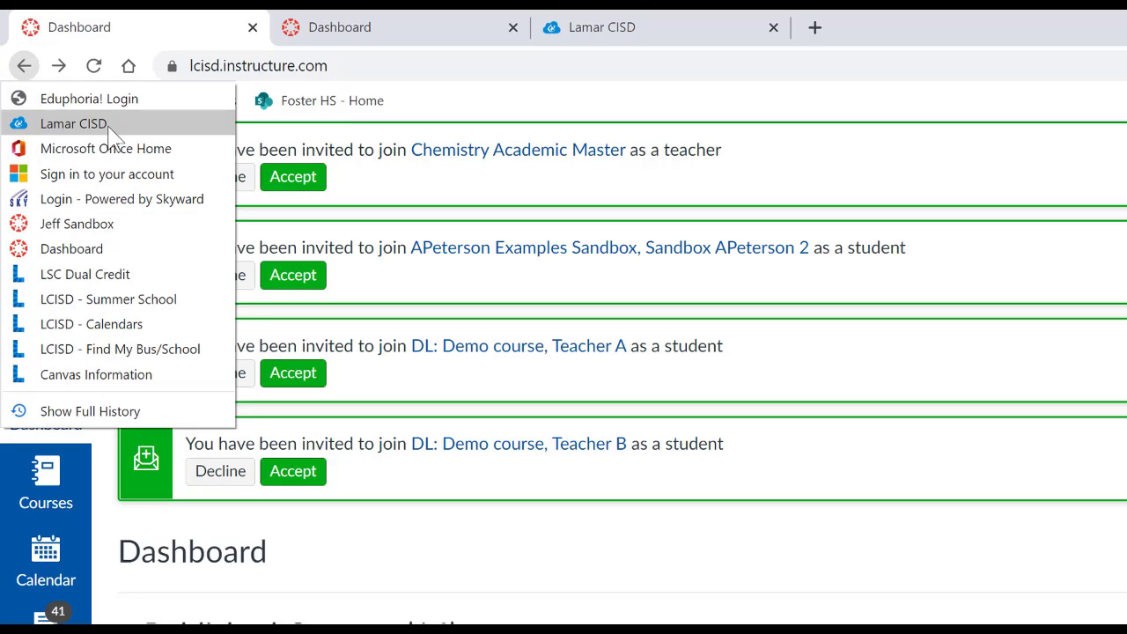
pyautogui.click(122, 310)
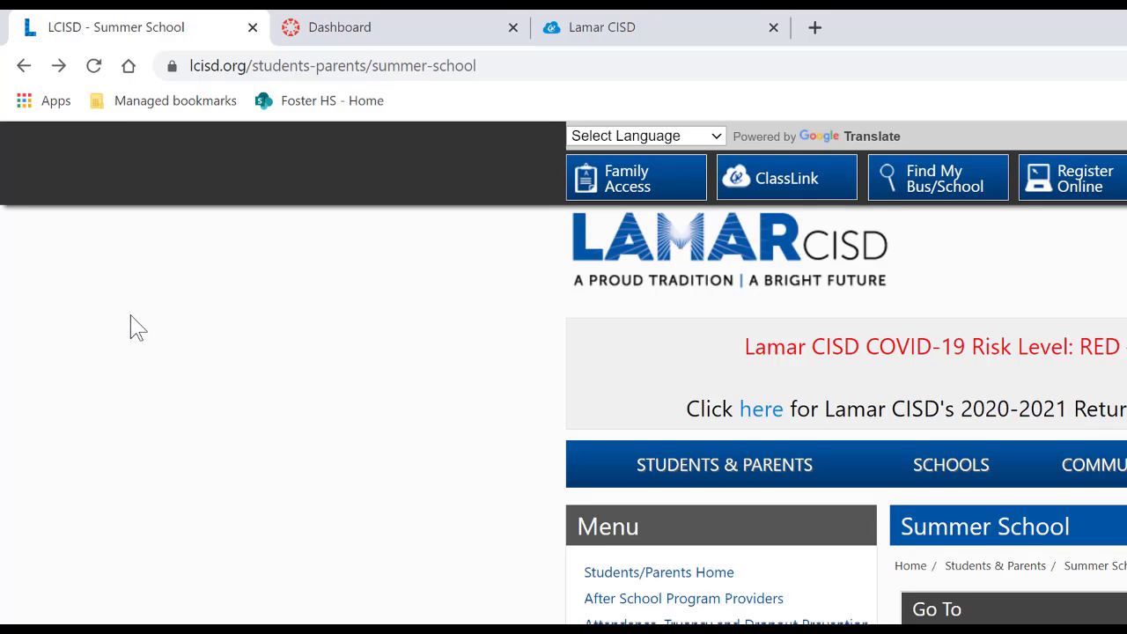
# Check the back history list, then jump ahead to the Lamar Consolidated ISD home page through the forward history.
pyautogui.rightClick(24, 69)
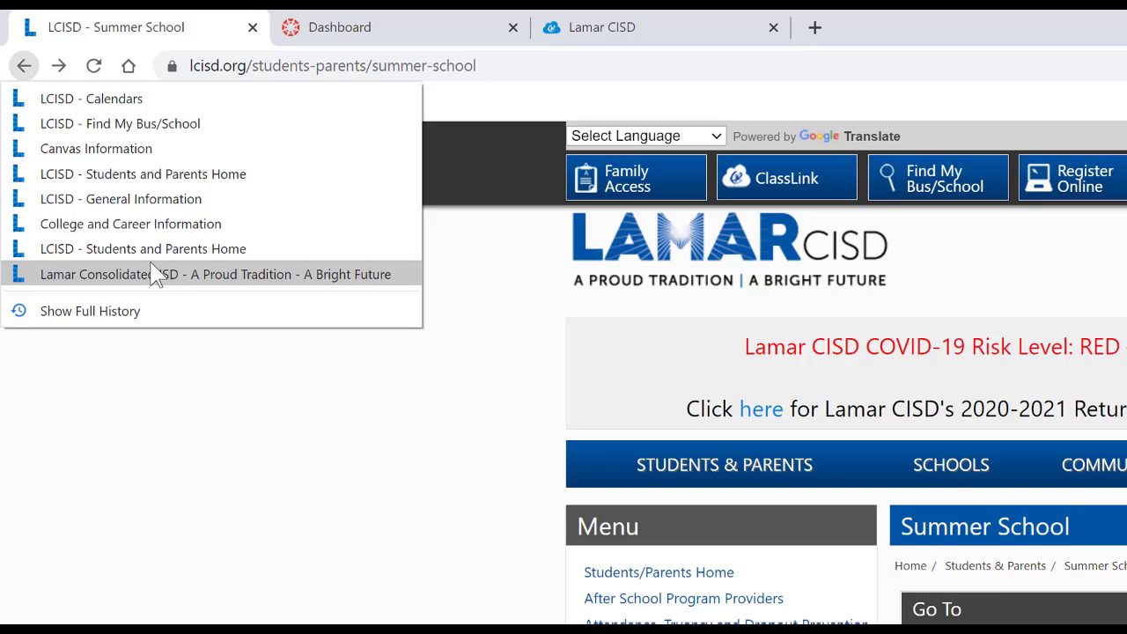
pyautogui.click(70, 40)
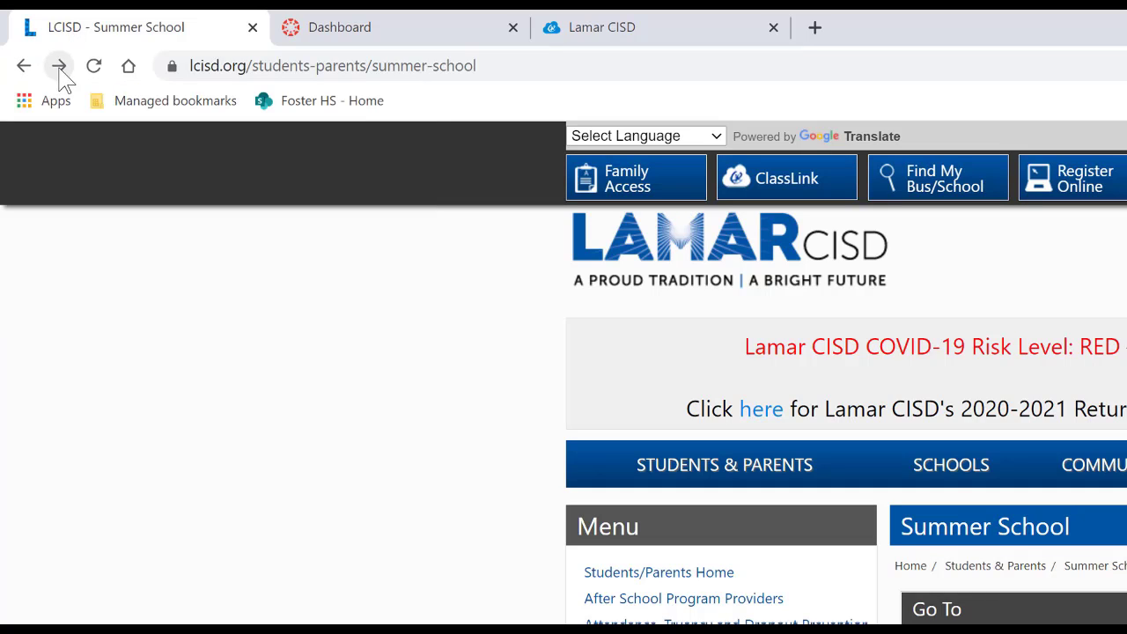
pyautogui.rightClick(60, 71)
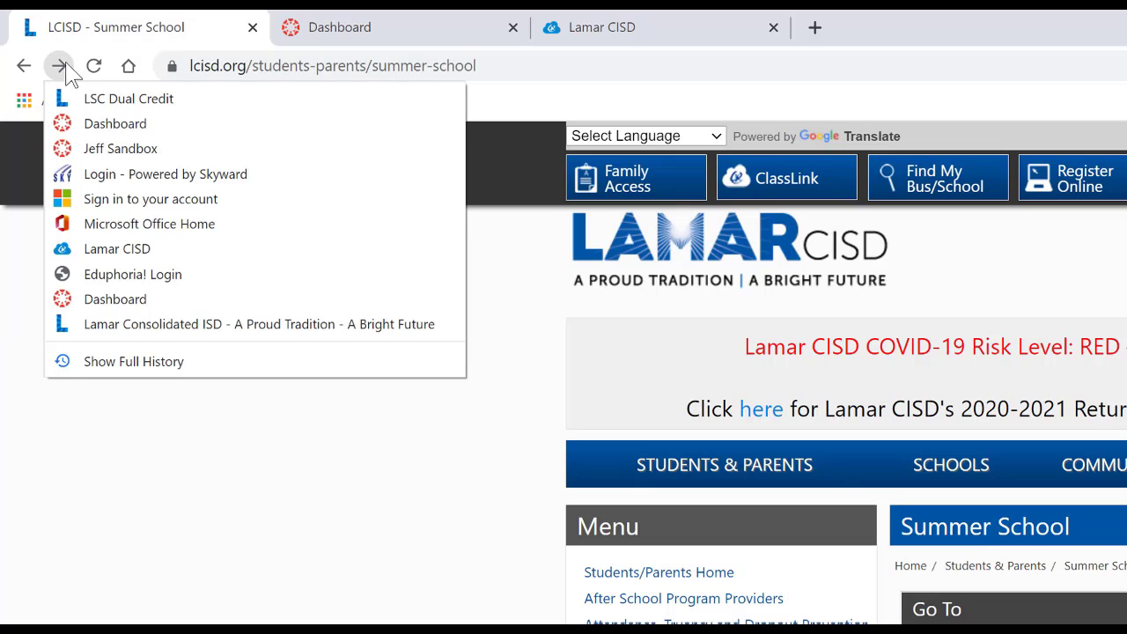
pyautogui.click(157, 326)
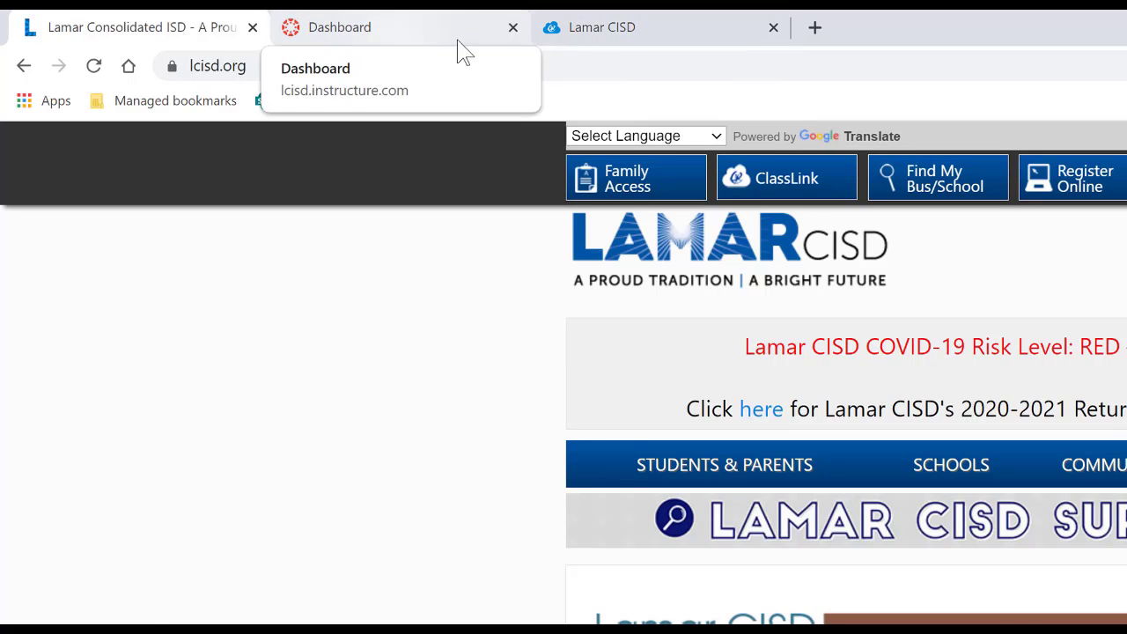
# Close the Lamar CISD ClassLink tab and reopen the closed tab.
pyautogui.click(642, 33)
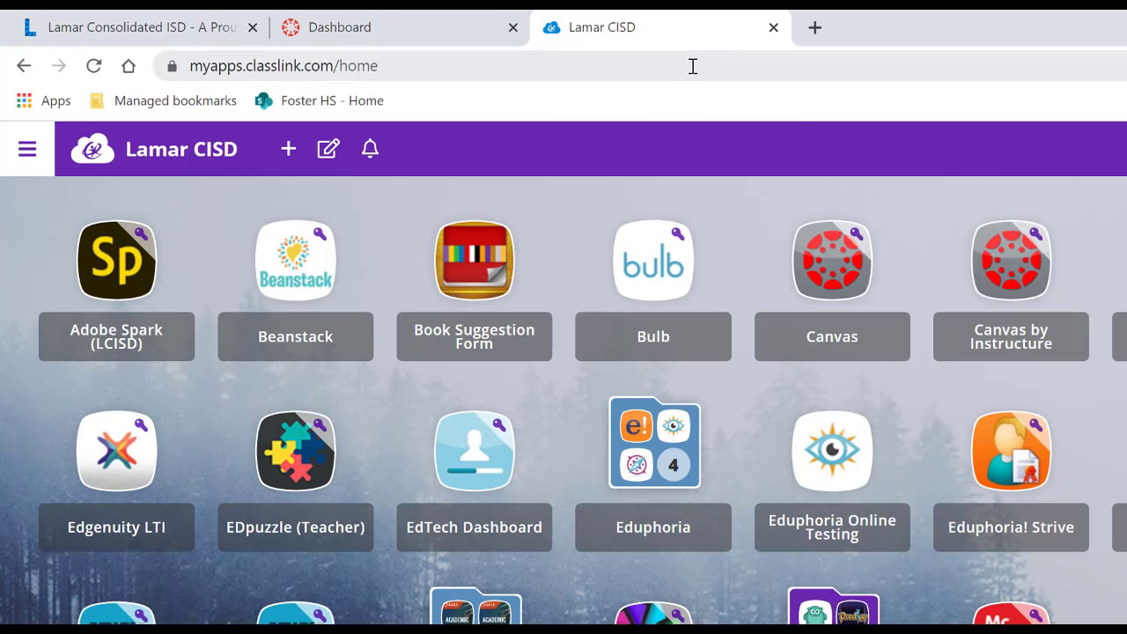
pyautogui.click(773, 28)
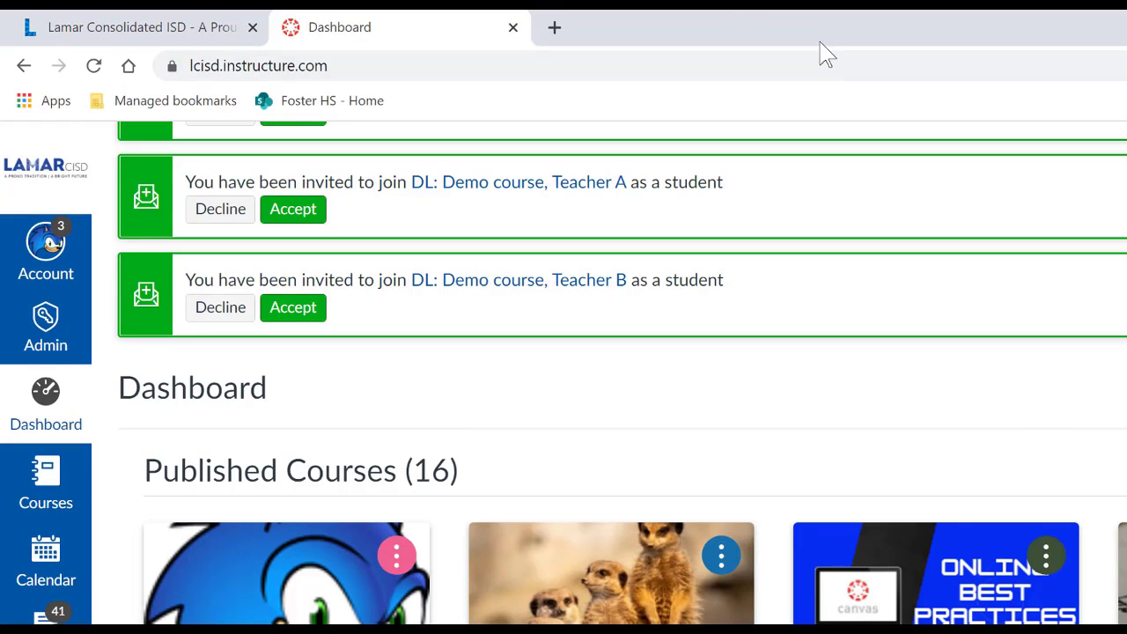
pyautogui.rightClick(638, 26)
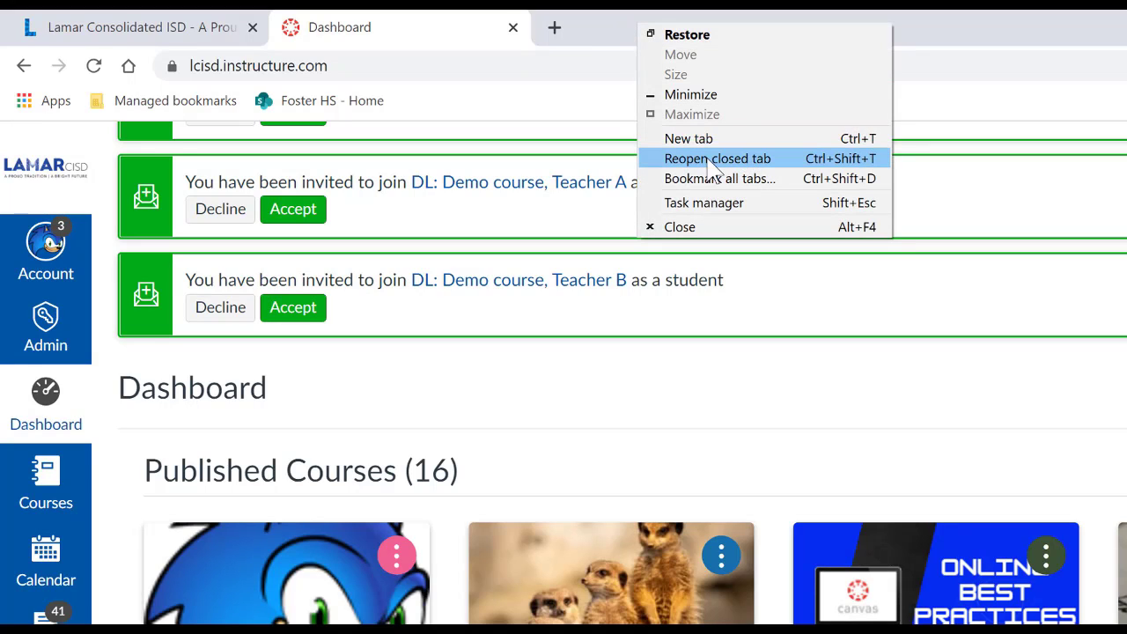
pyautogui.click(764, 165)
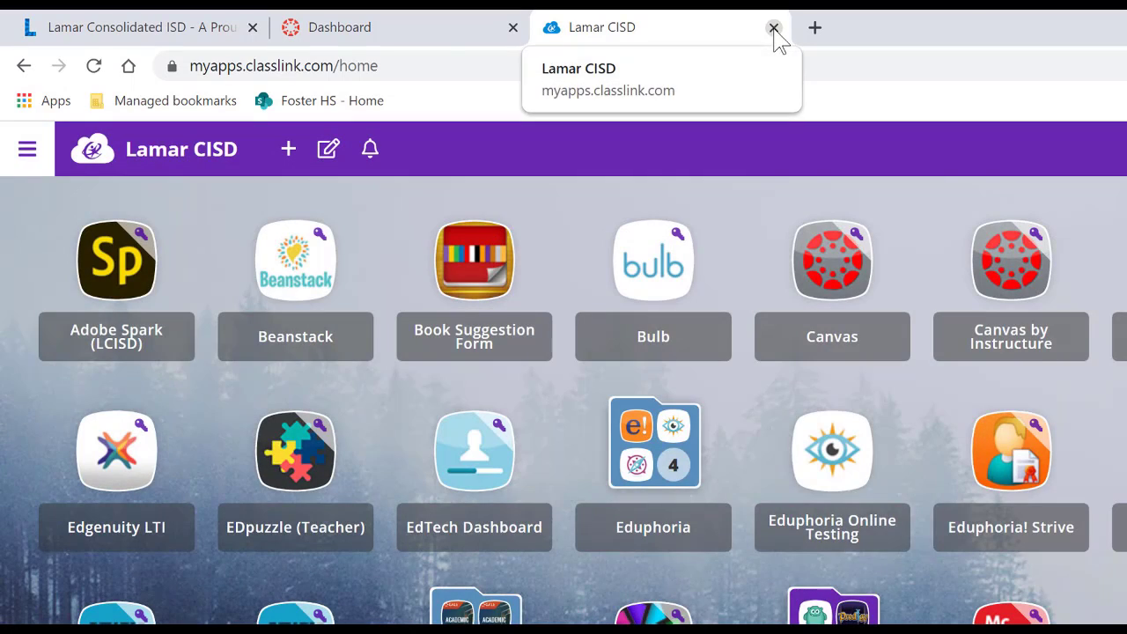
# Close the Lamar CISD ClassLink tab again, restore it once more, and close it a final time.
pyautogui.click(773, 27)
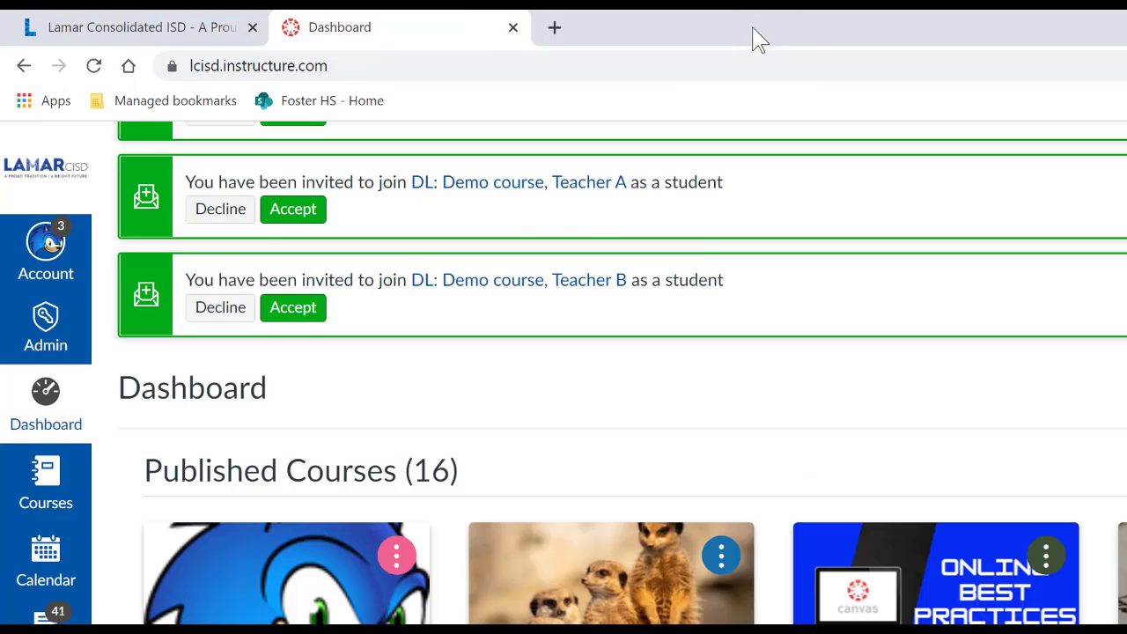
pyautogui.hotkey('ctrl', 'shift', 't')
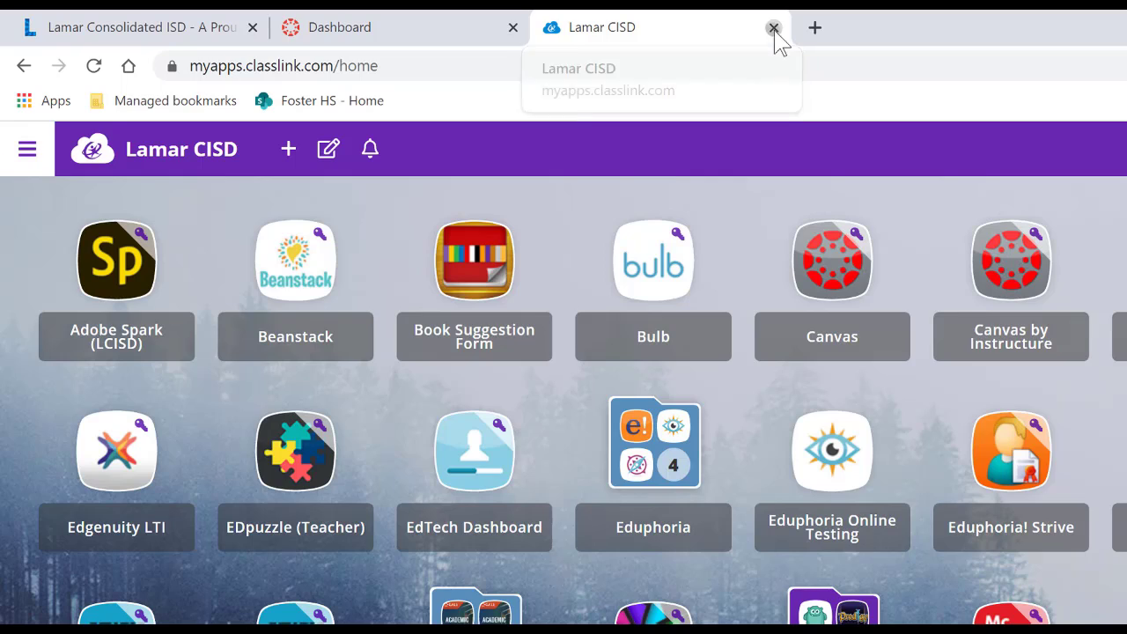
pyautogui.click(773, 28)
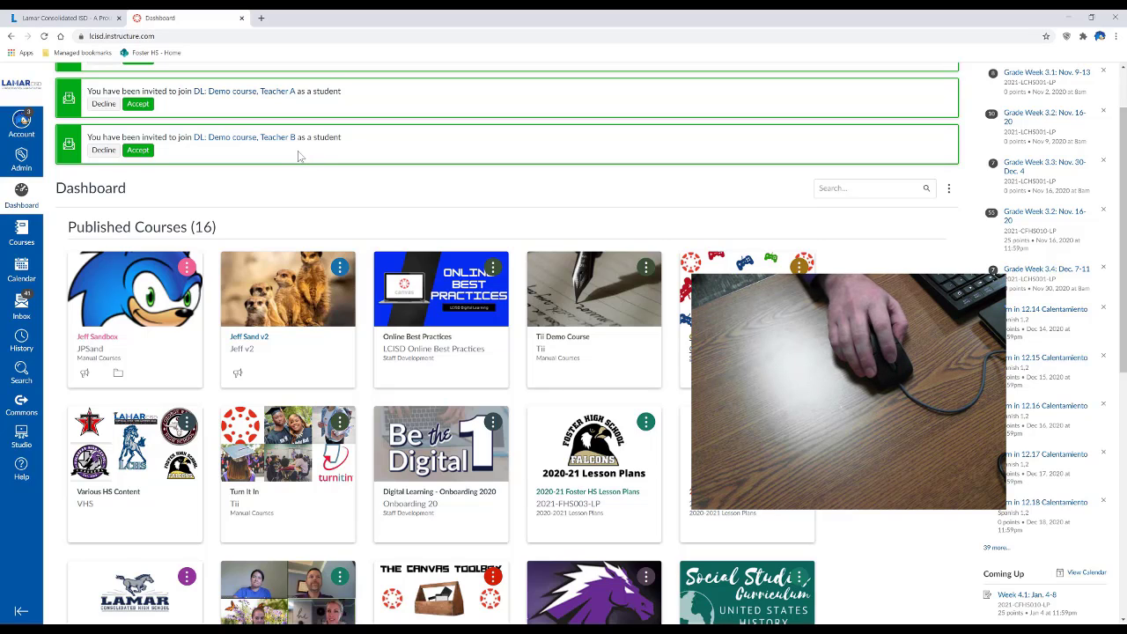
# Open the Jeff Sandbox course from the Dashboard in a new tab and switch to that tab.
pyautogui.scroll(-5, 299, 156)
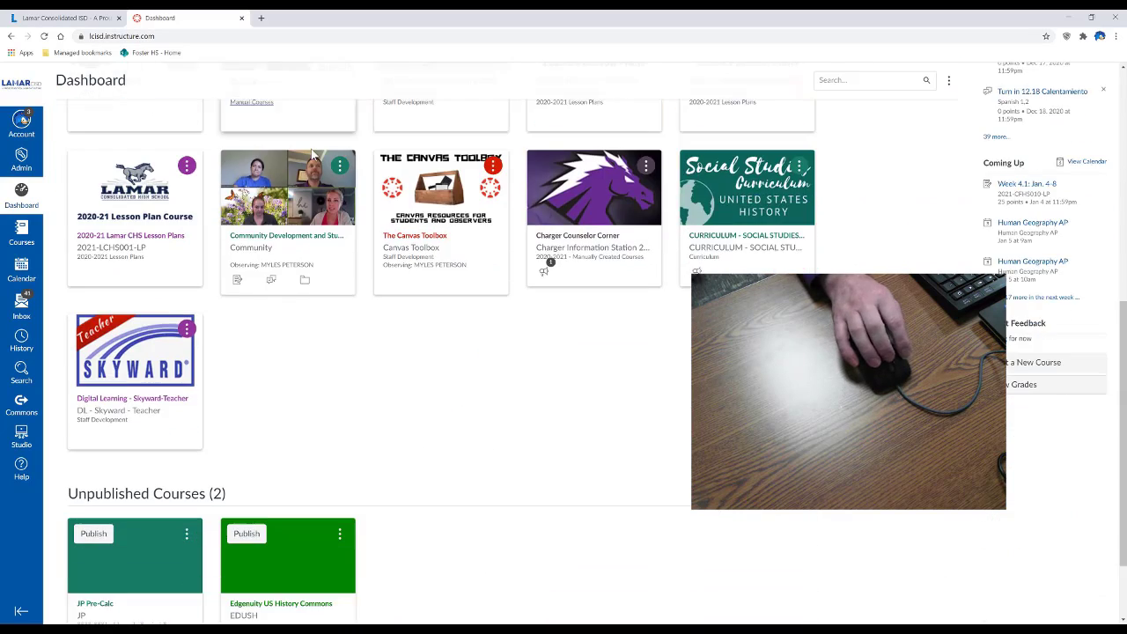
pyautogui.scroll(6, 308, 154)
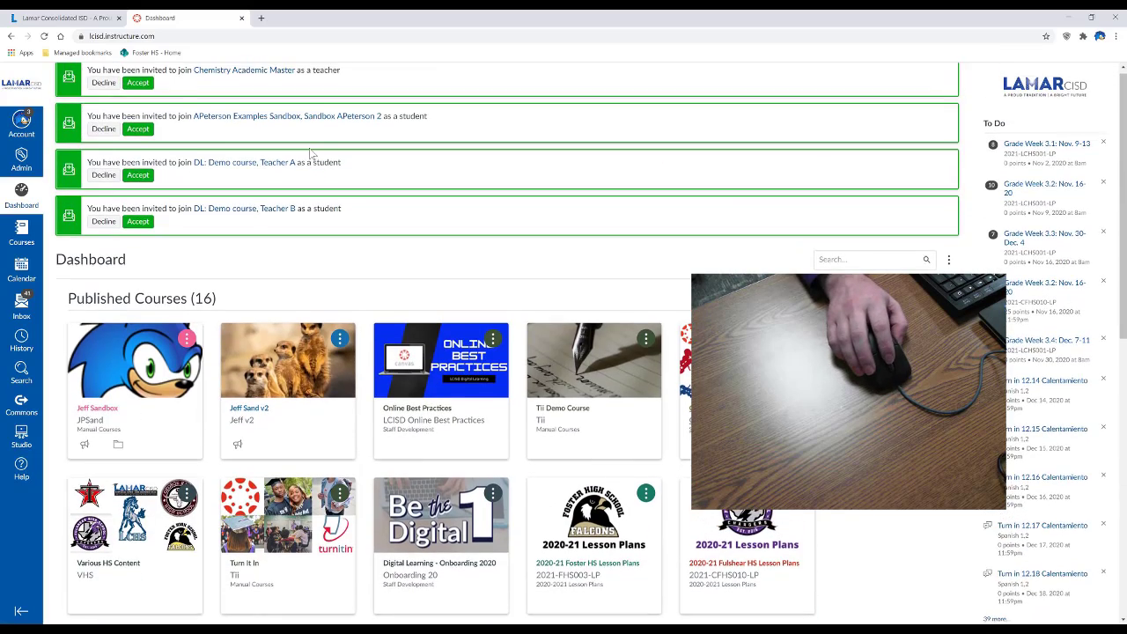
pyautogui.scroll(-2, 314, 156)
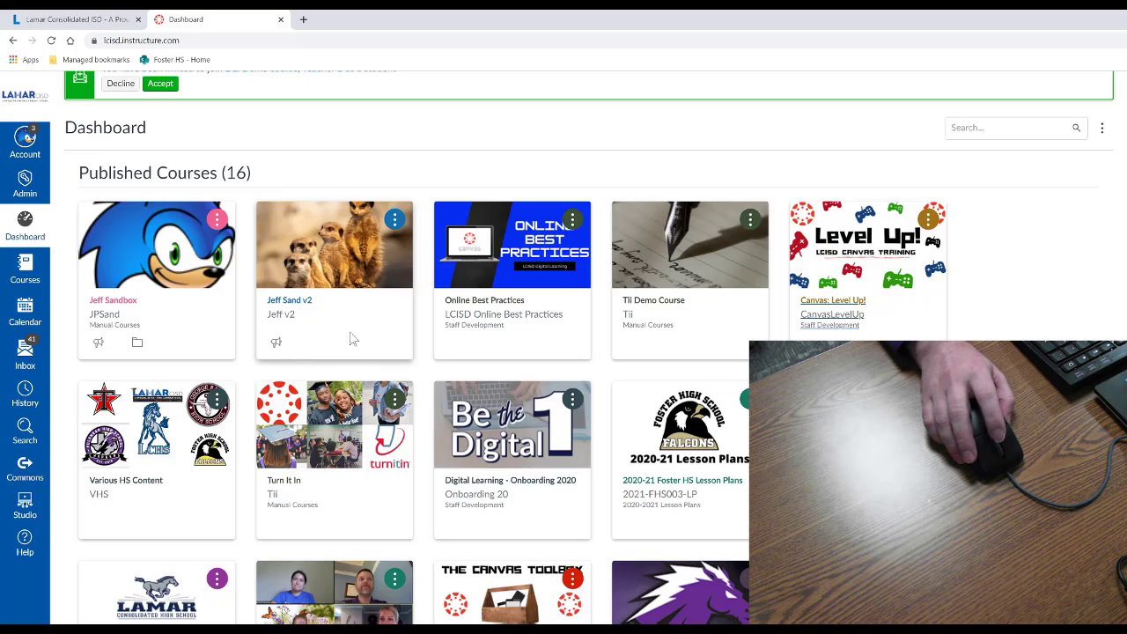
pyautogui.middleClick(113, 301)
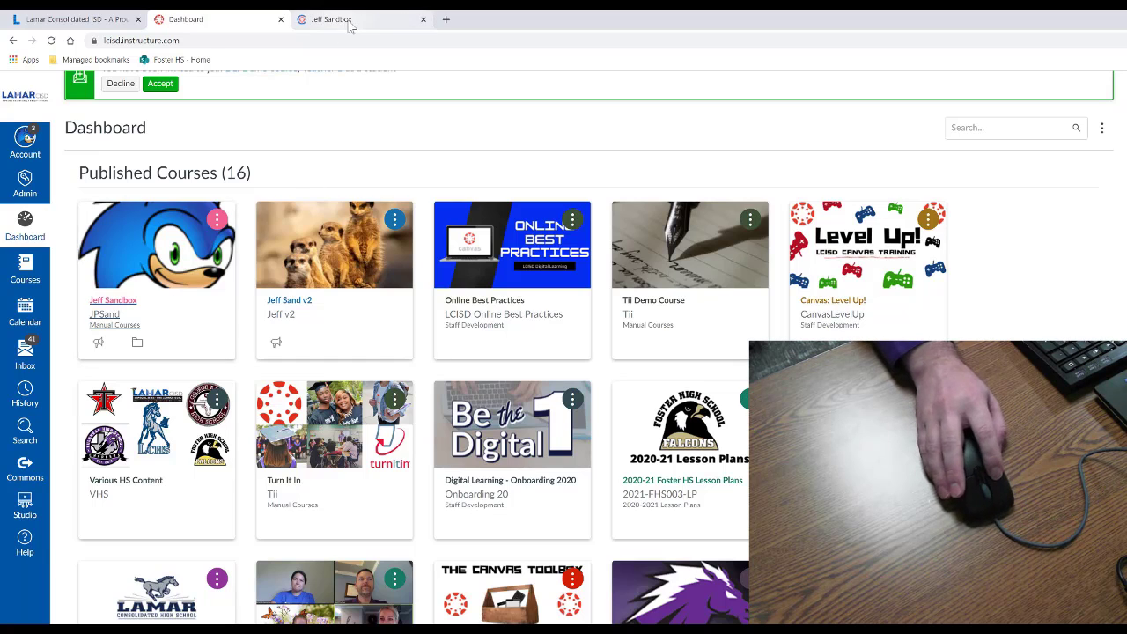
pyautogui.click(350, 27)
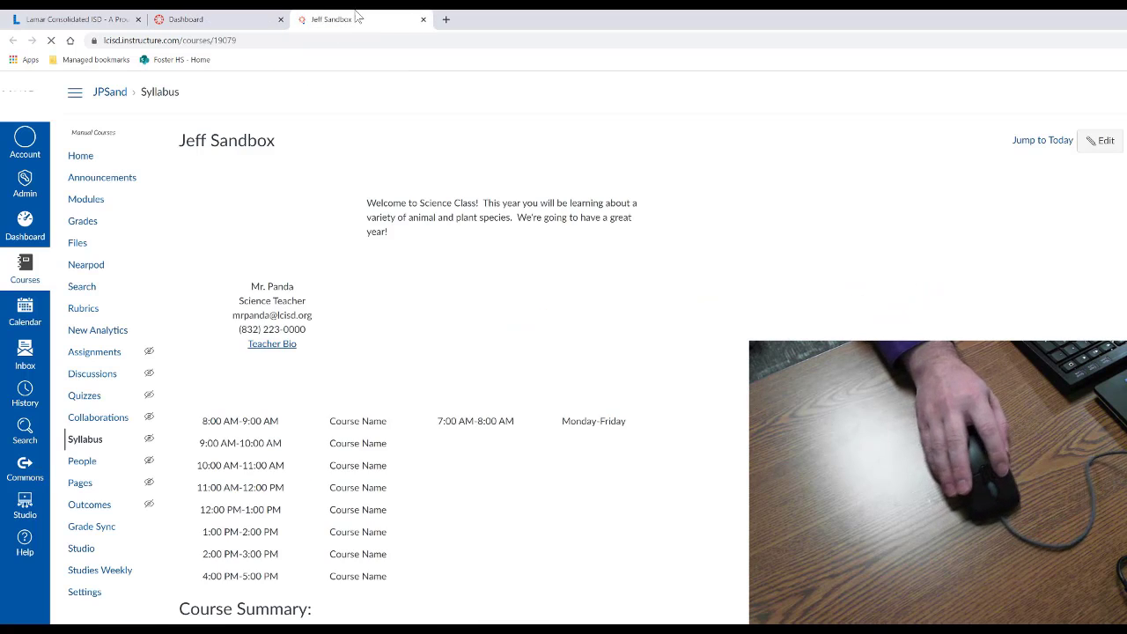
# Alternate between the Dashboard and Jeff Sandbox tabs, ending on the Dashboard.
pyautogui.click(223, 23)
pyautogui.click(342, 23)
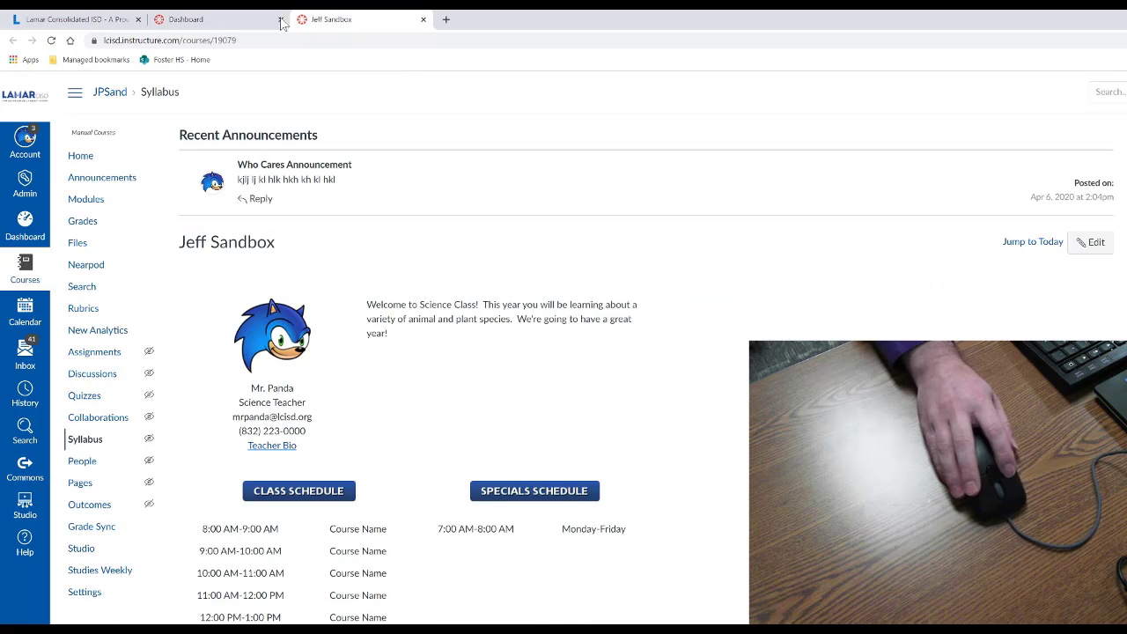
pyautogui.click(274, 24)
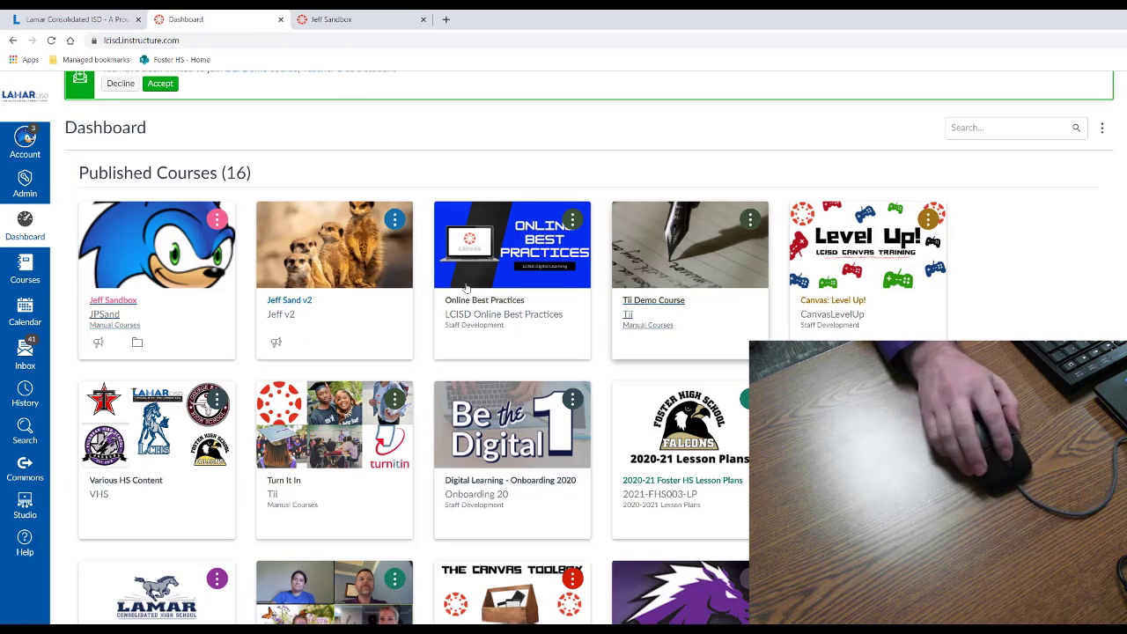
# Open the Jeff Sand v2, Online Best Practices, Tii Demo Course and Canvas: Level Up! courses in separate background tabs.
pyautogui.keyDown('ctrl'); pyautogui.click(296, 306); pyautogui.keyUp('ctrl')
pyautogui.keyDown('ctrl'); pyautogui.click(484, 308); pyautogui.keyUp('ctrl')
pyautogui.keyDown('ctrl'); pyautogui.click(674, 304); pyautogui.keyUp('ctrl')
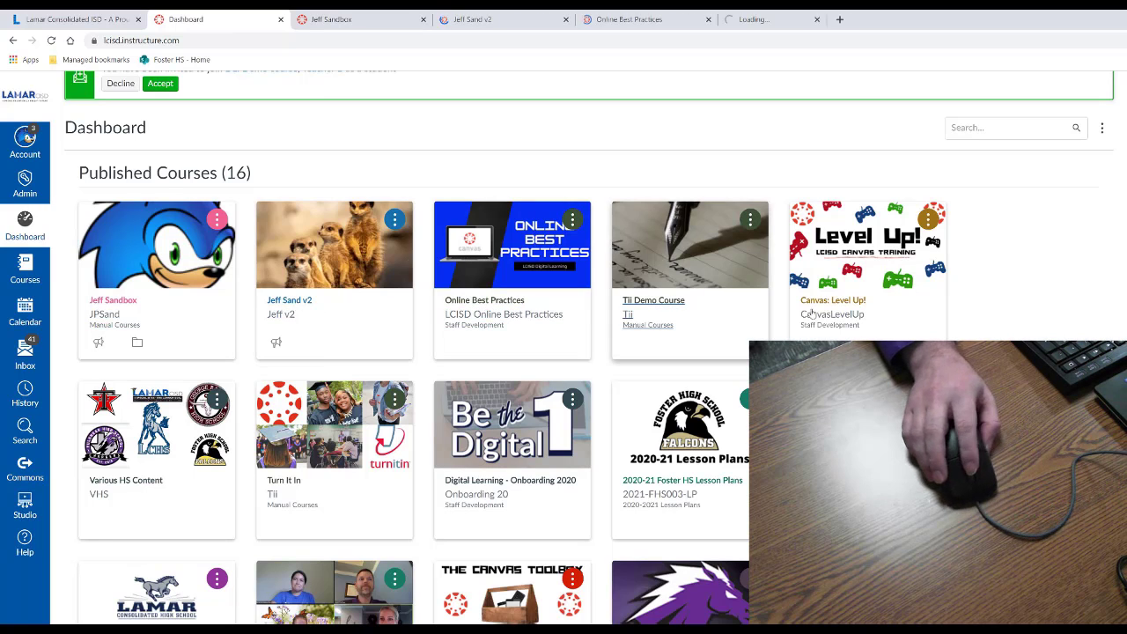
pyautogui.keyDown('ctrl'); pyautogui.click(812, 315); pyautogui.keyUp('ctrl')
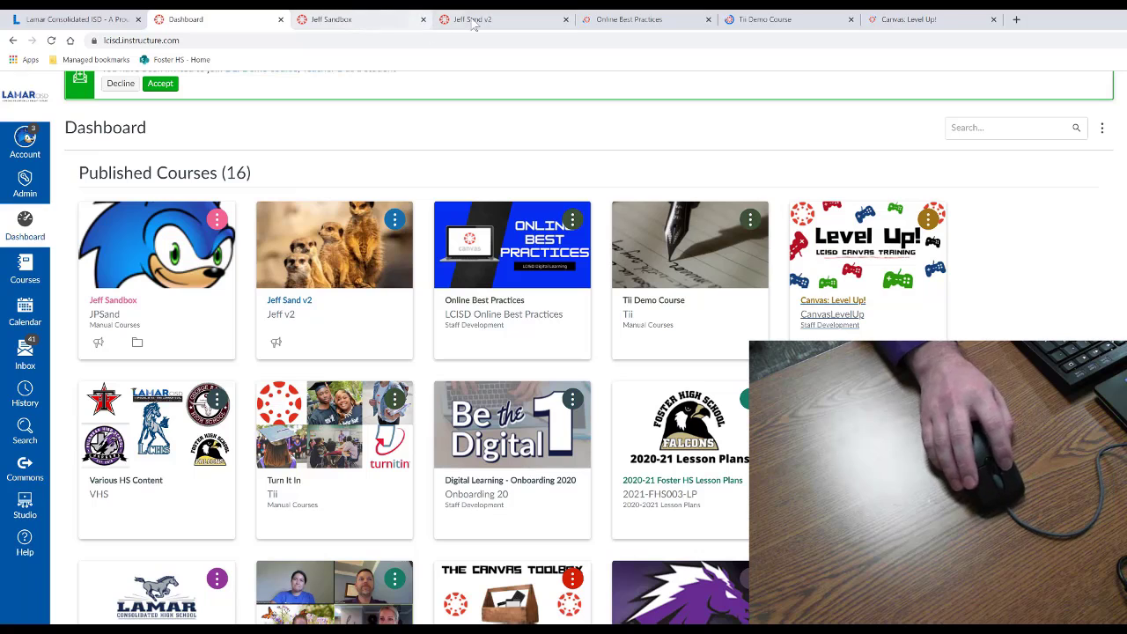
# View the newly opened course tabs from Jeff Sand v2 to Canvas: Level Up! and return to the Dashboard tab.
pyautogui.click(542, 25)
pyautogui.click(656, 25)
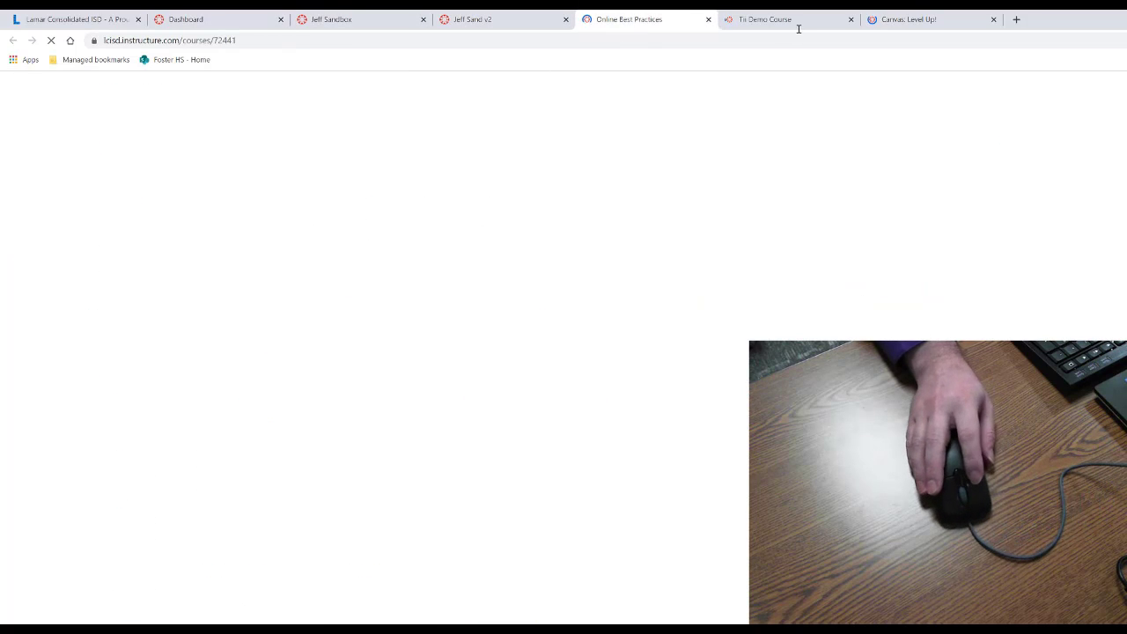
pyautogui.click(797, 25)
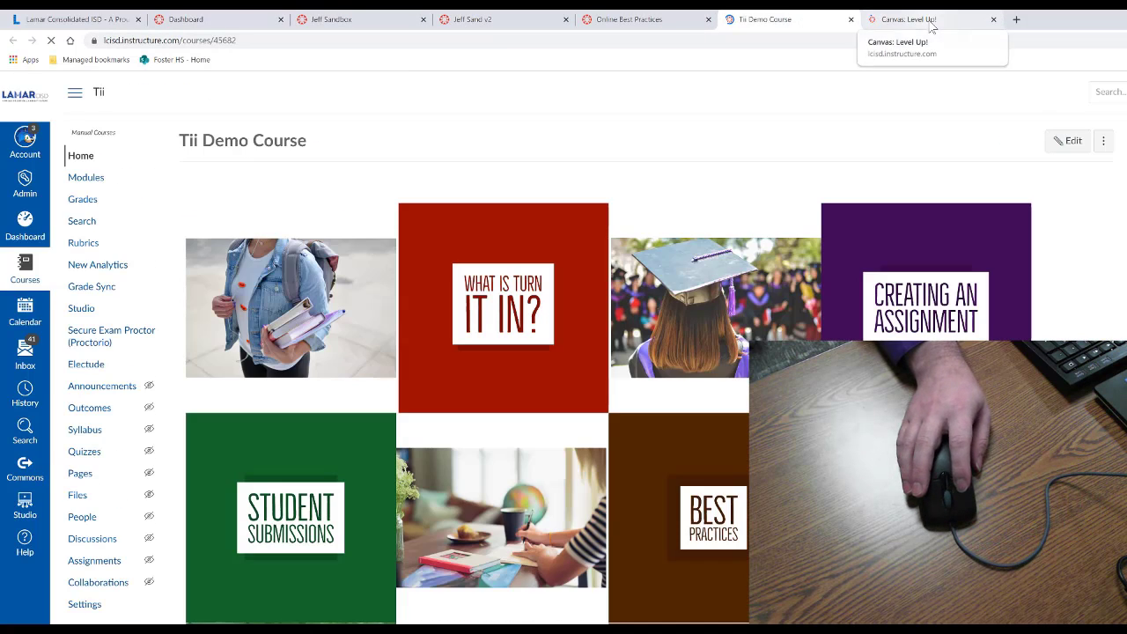
pyautogui.click(929, 26)
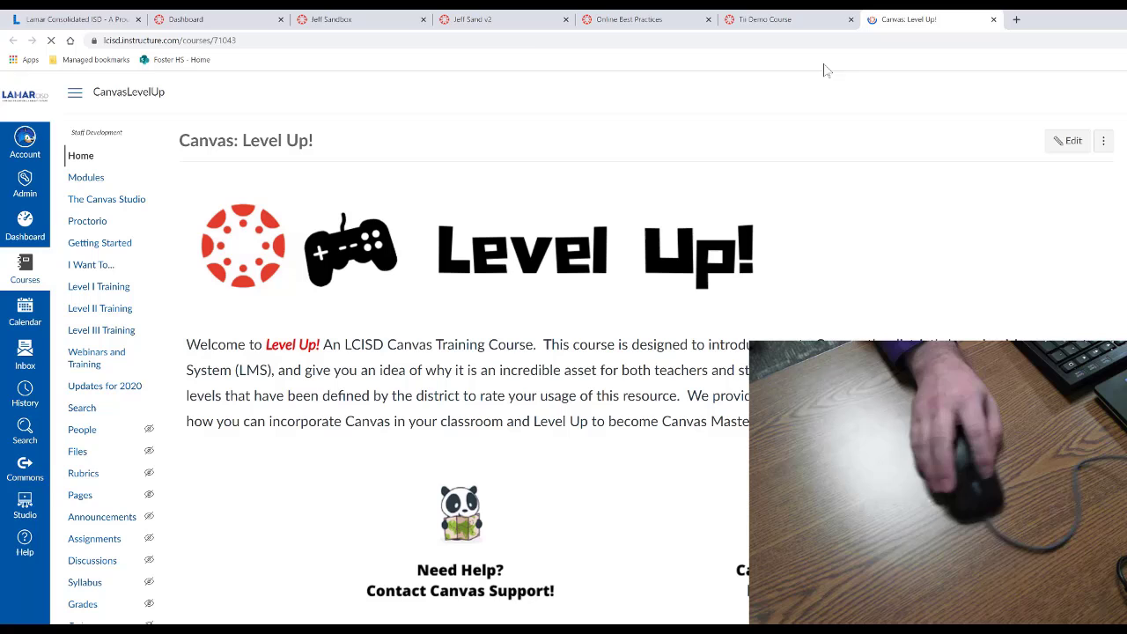
pyautogui.click(207, 23)
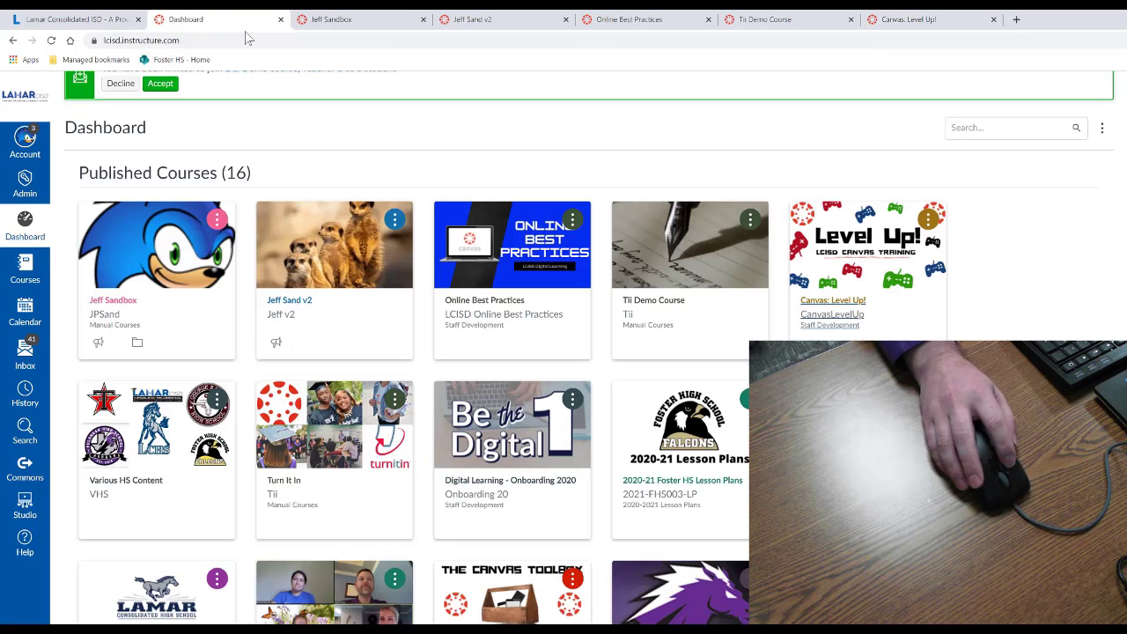
# Go through the open course tabs from Jeff Sandbox onward, close the Canvas: Level Up! tab, and return to the Dashboard.
pyautogui.click(357, 23)
pyautogui.click(498, 22)
pyautogui.click(678, 24)
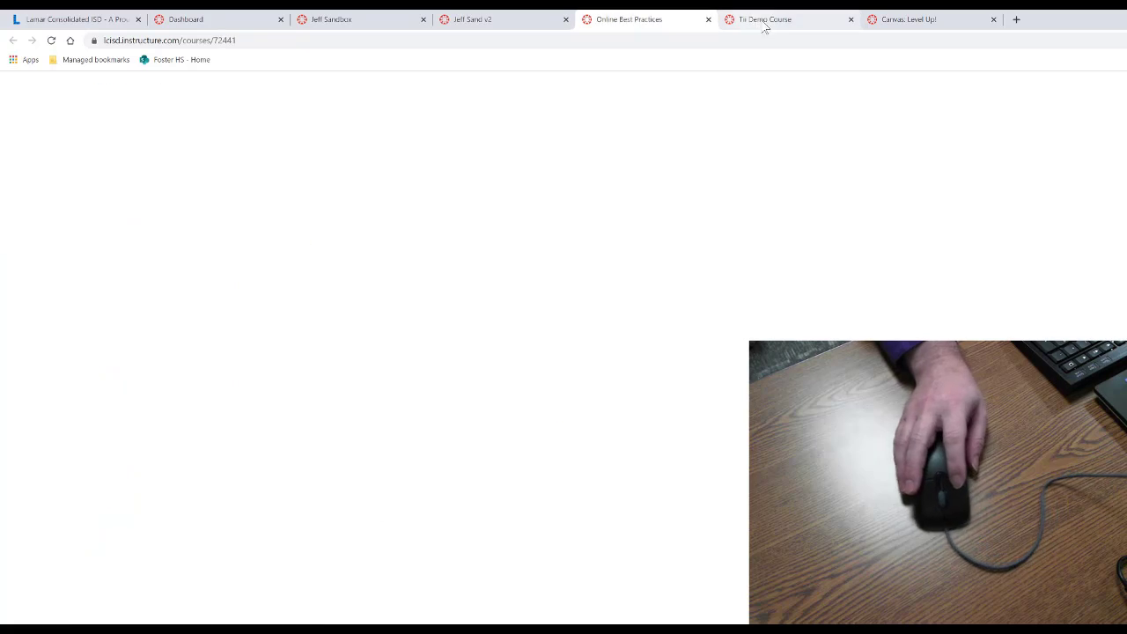
pyautogui.click(767, 26)
pyautogui.click(920, 24)
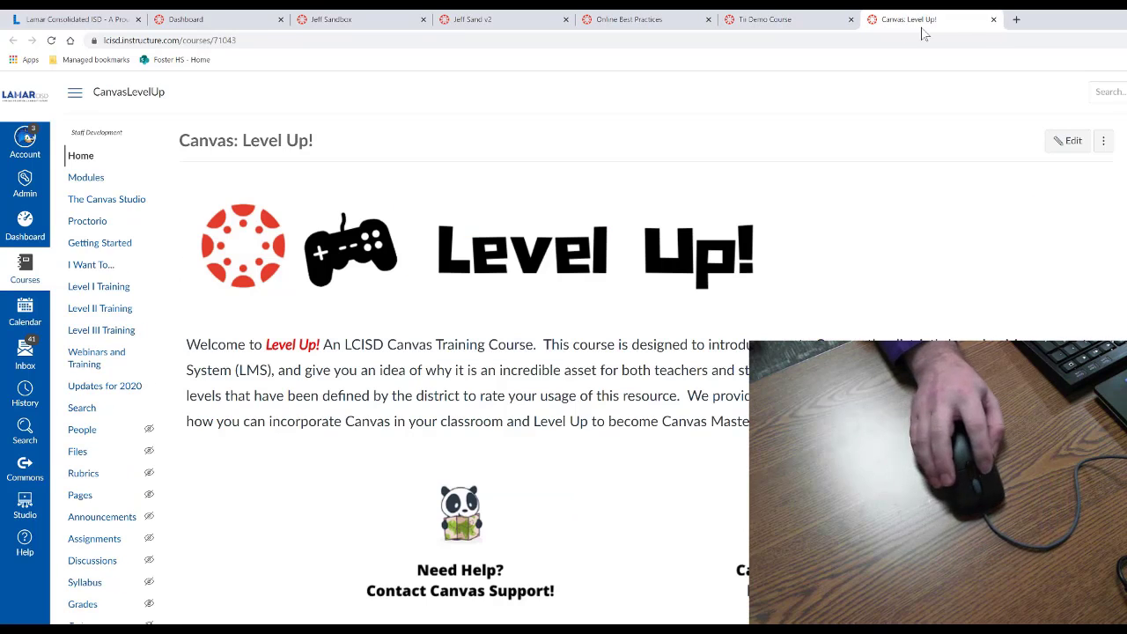
pyautogui.click(994, 18)
pyautogui.click(231, 21)
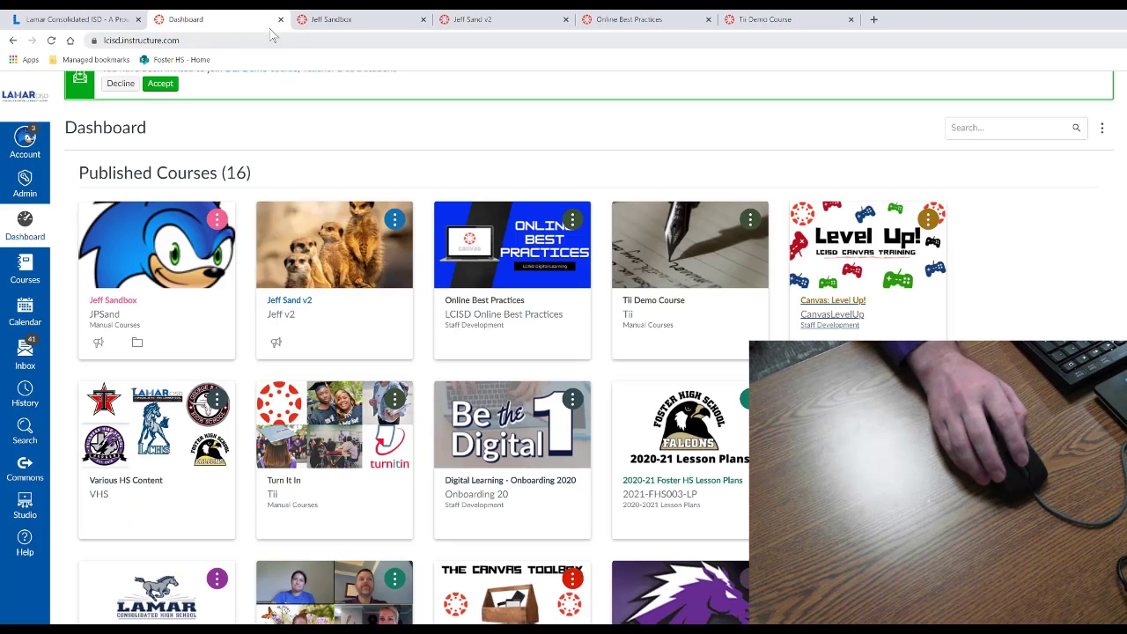
# Zoom the Dashboard page out to 75%, in to 200%, and back to its normal size.
pyautogui.scroll(-2, 400, 177)
pyautogui.scroll(-3, 401, 182)
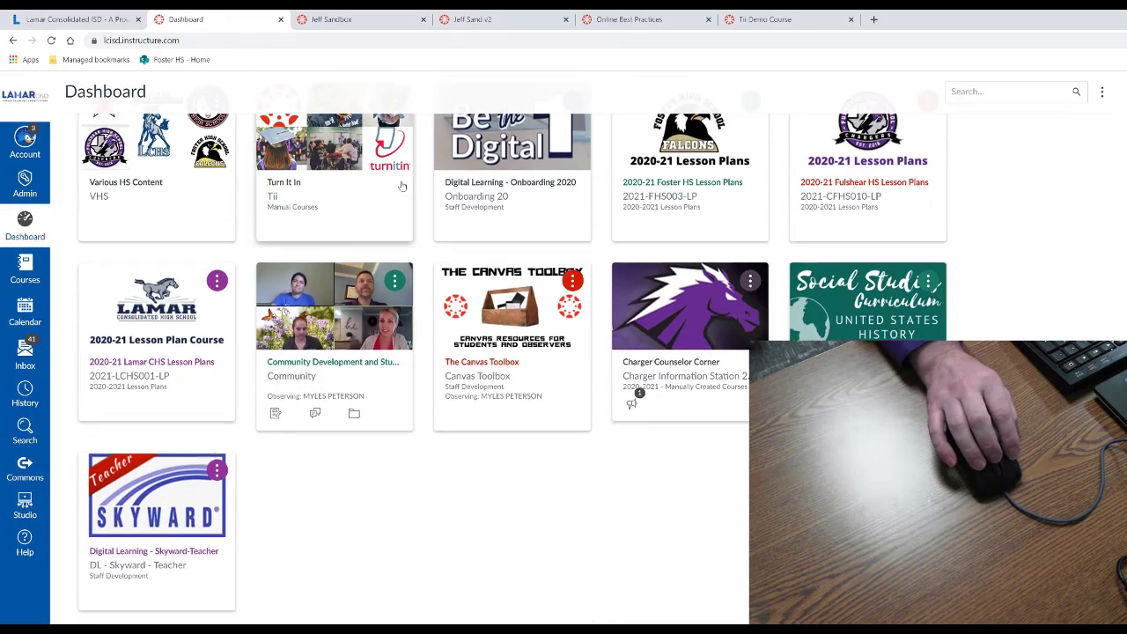
pyautogui.scroll(3, 402, 183)
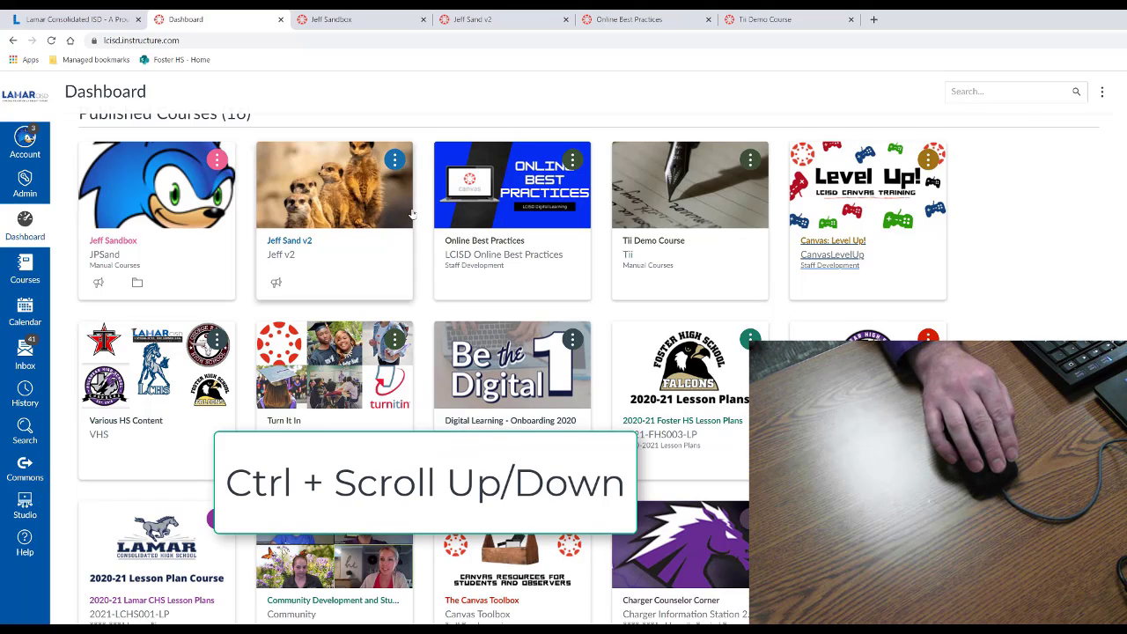
pyautogui.keyDown('ctrl'); pyautogui.scroll(-4, 412, 214); pyautogui.keyUp('ctrl')
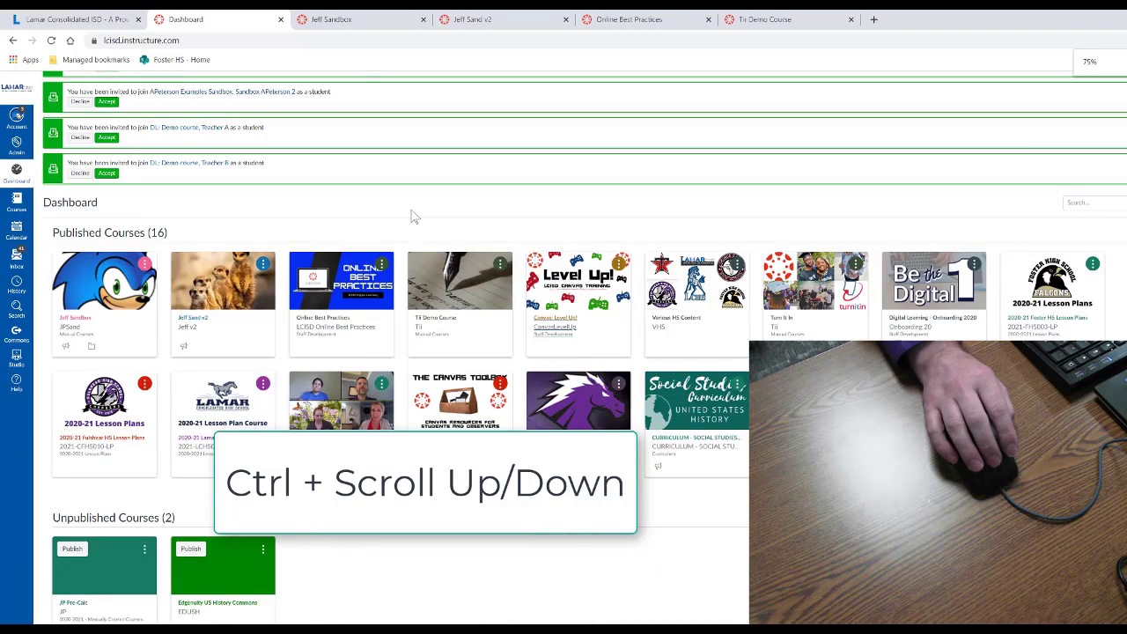
pyautogui.keyDown('ctrl'); pyautogui.scroll(8, 412, 214); pyautogui.keyUp('ctrl')
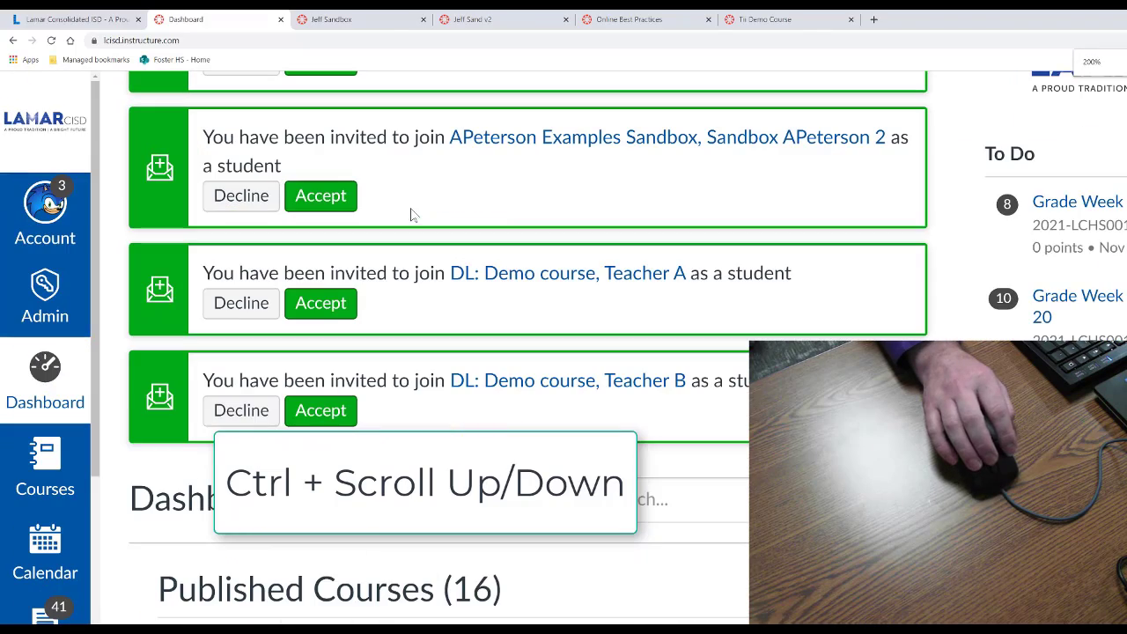
pyautogui.keyDown('ctrl'); pyautogui.scroll(-5, 412, 211); pyautogui.keyUp('ctrl')
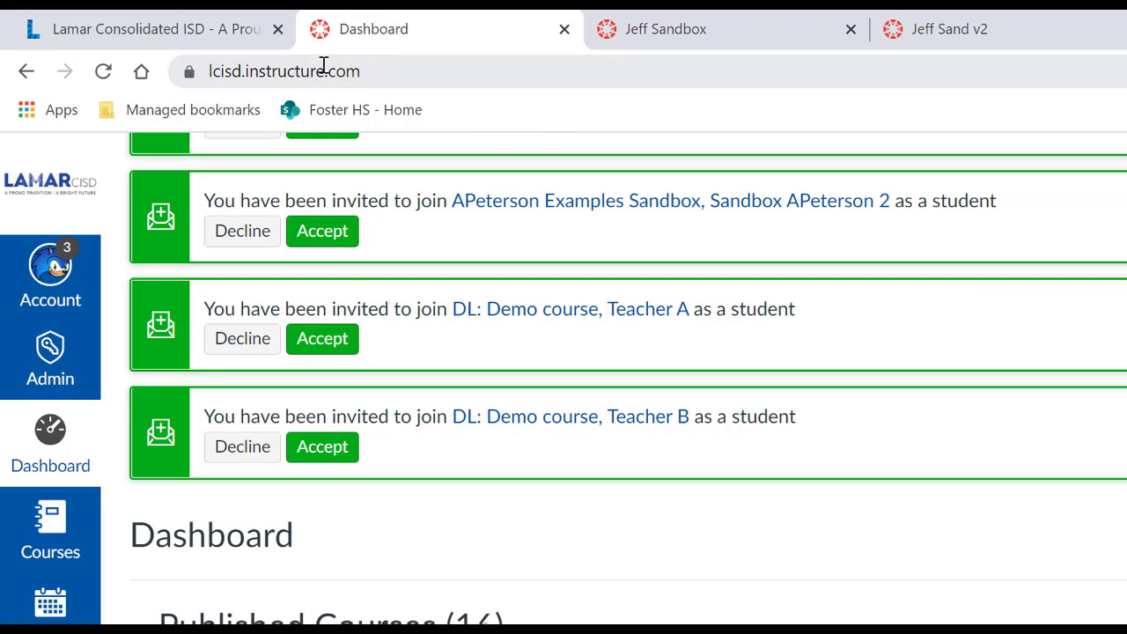
# Switch to the Lamar Consolidated ISD tab and back, and bookmark the Dashboard page on the bookmarks bar after Foster HS - Home.
pyautogui.click(188, 40)
pyautogui.click(350, 37)
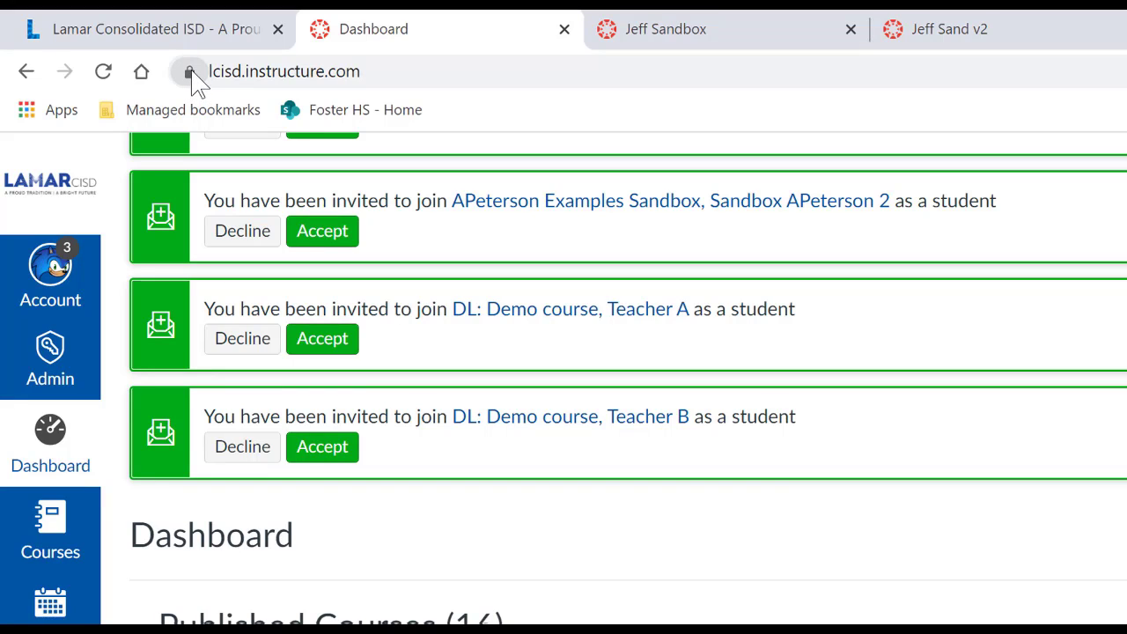
pyautogui.moveTo(196, 79); pyautogui.dragTo(456, 114)
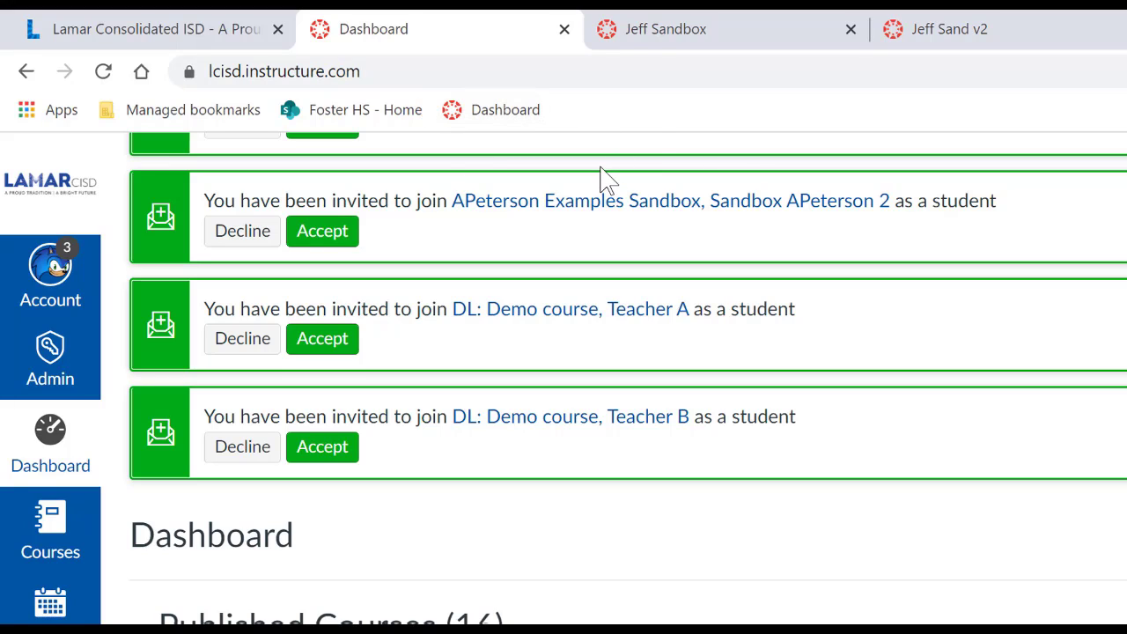
# Review the options available for the Dashboard bookmark, including Edit, and dismiss them without choosing one.
pyautogui.rightClick(515, 113)
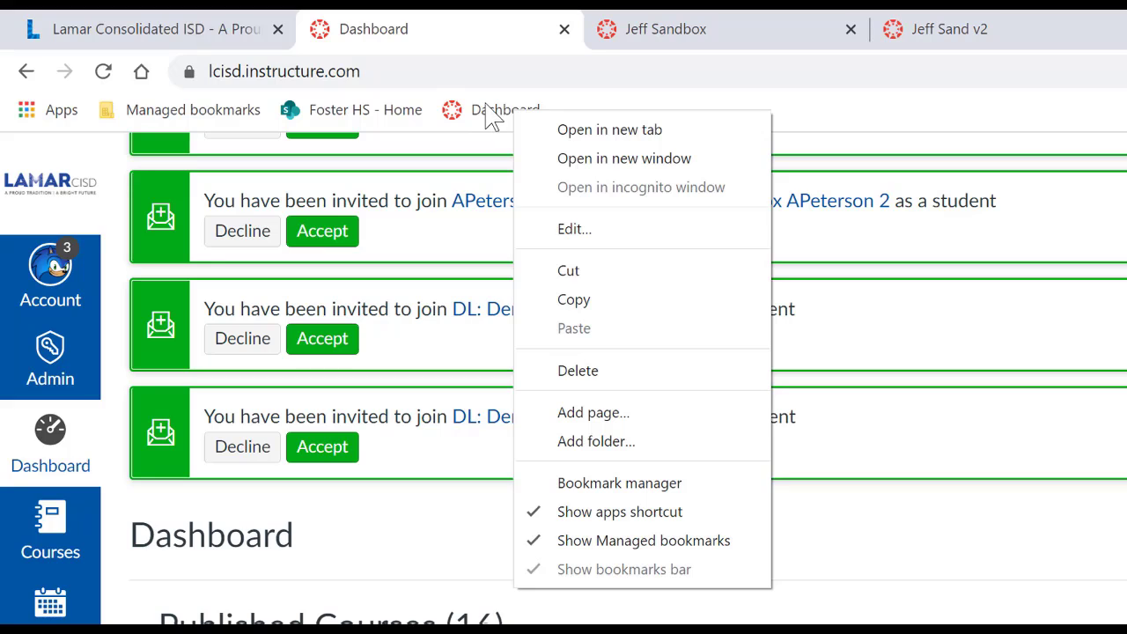
pyautogui.rightClick(485, 113)
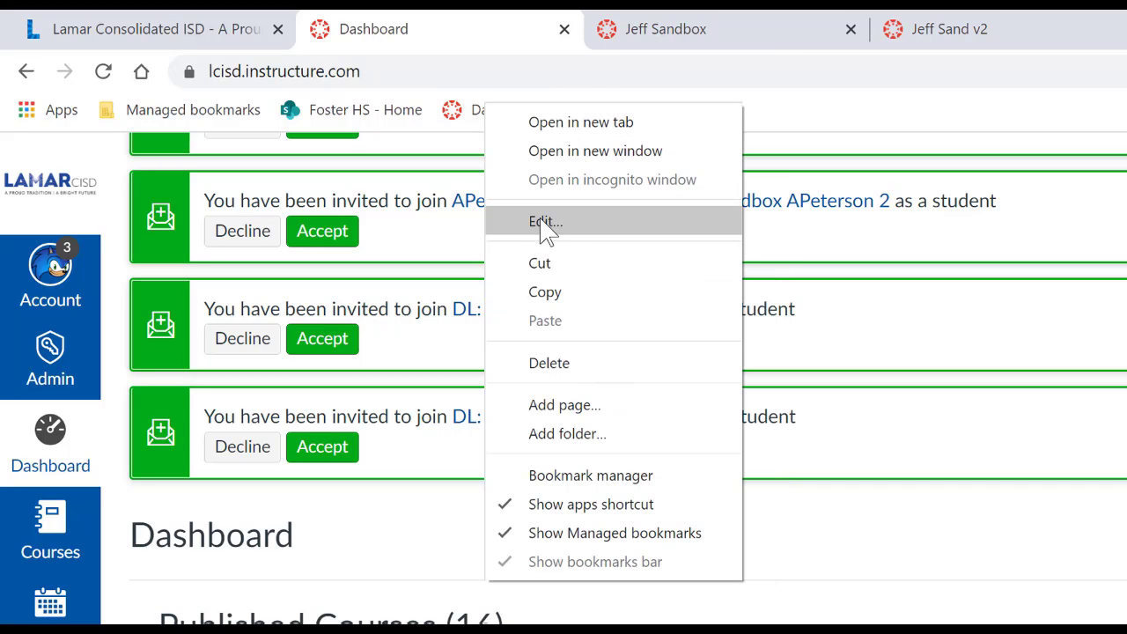
pyautogui.click(843, 125)
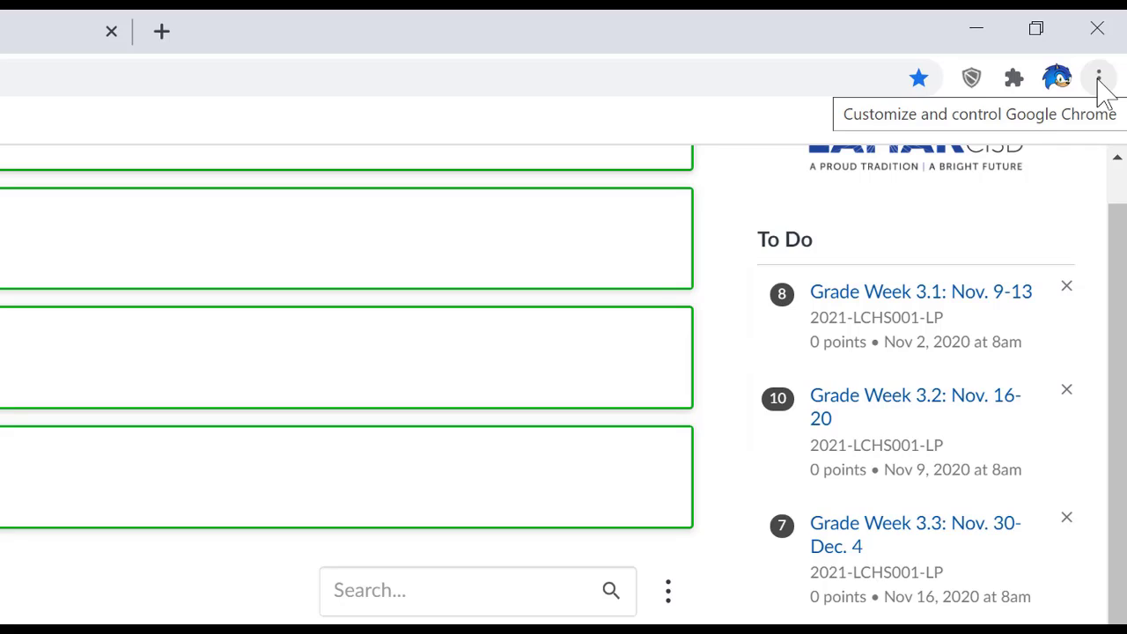
# Create a shortcut to the Dashboard page named Canvas, leaving the Open as window option off.
pyautogui.click(1099, 79)
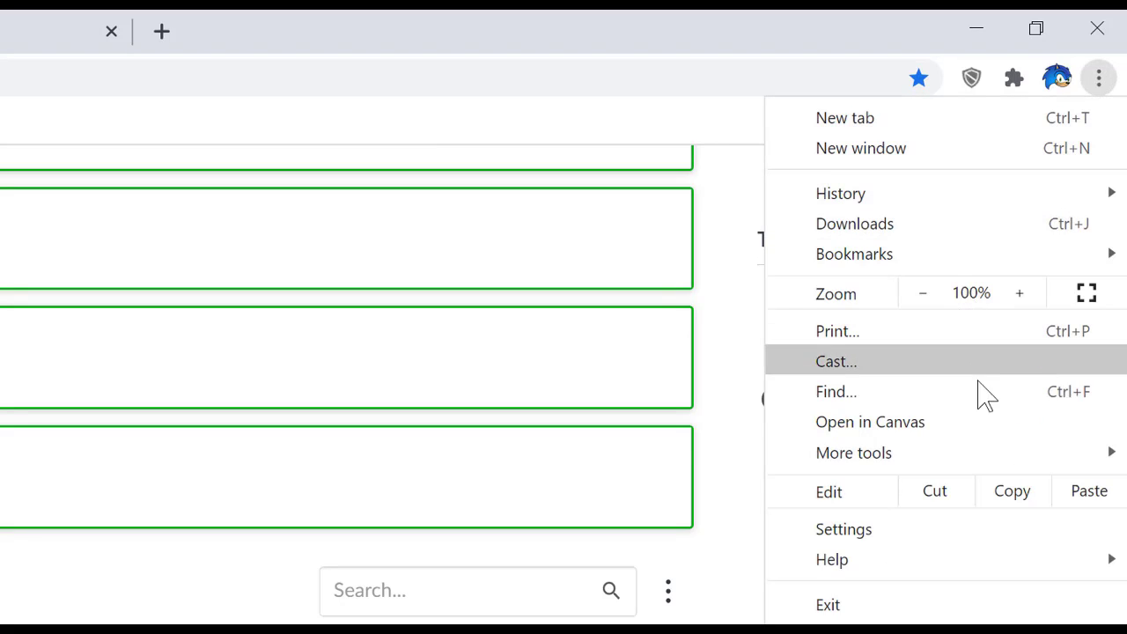
pyautogui.moveTo(916, 469)
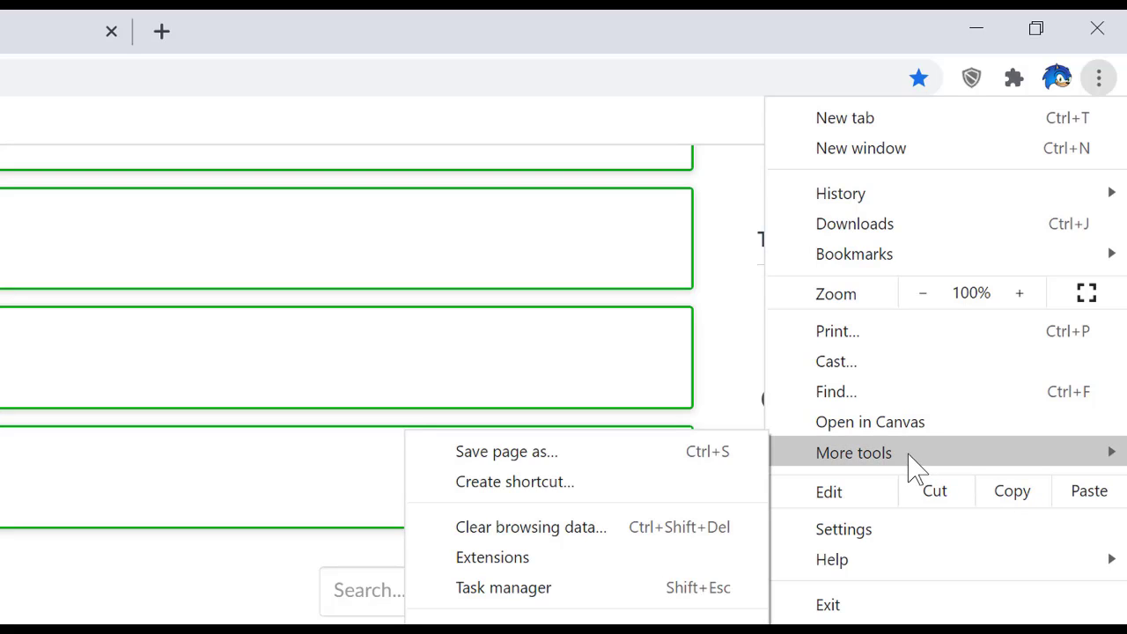
pyautogui.click(555, 482)
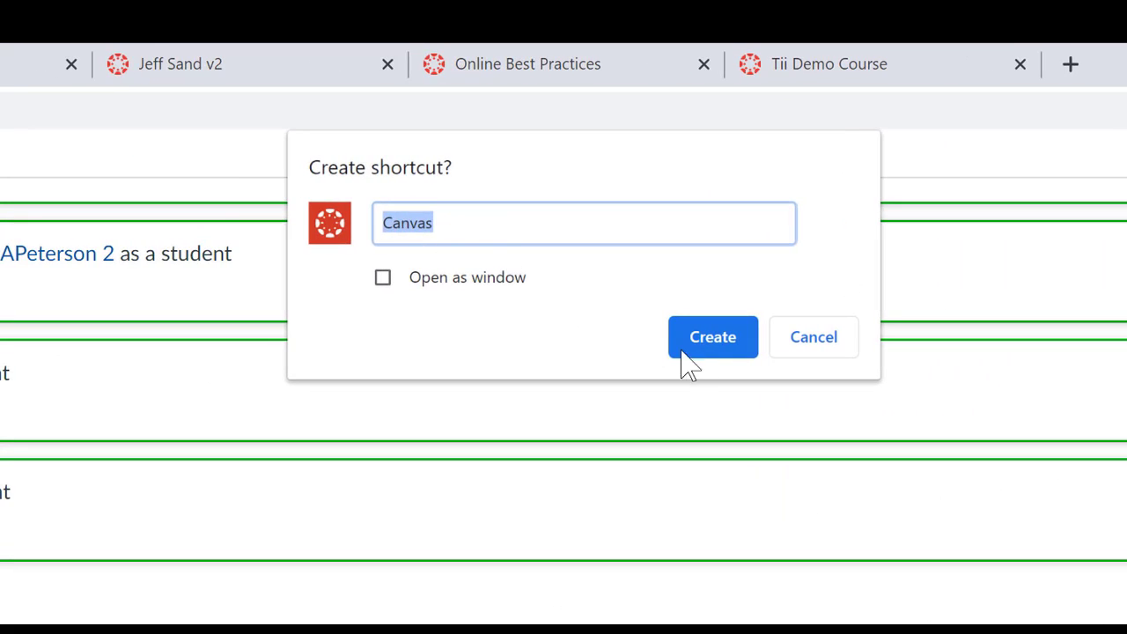
pyautogui.click(711, 338)
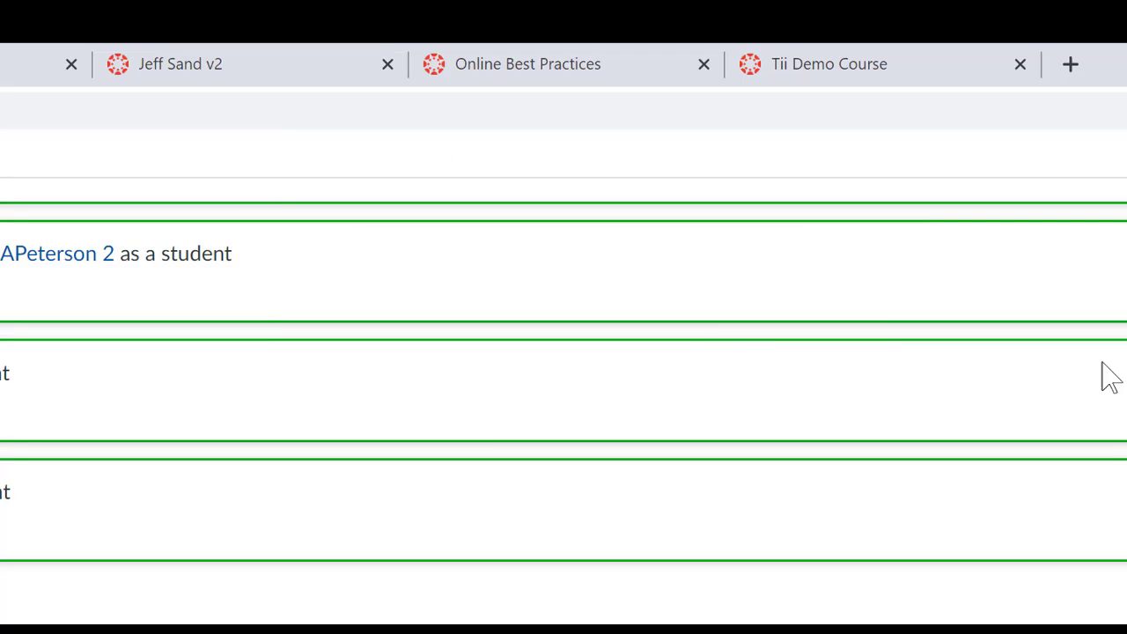